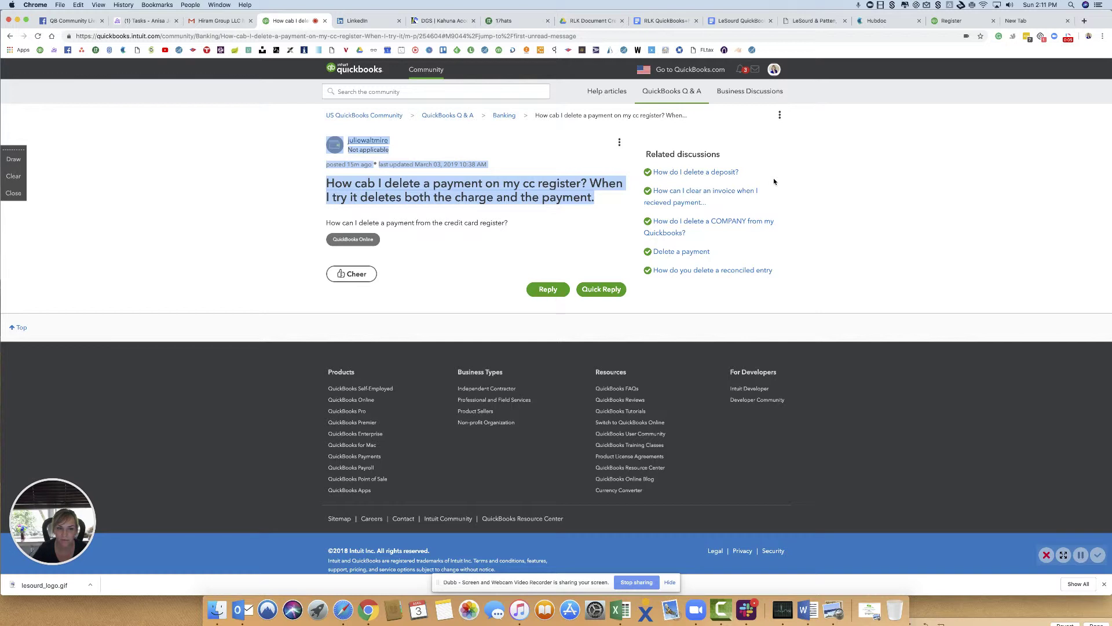
# Step: In the Master Card register, open the 03/03/2019 Local Bank $117.26 payment for editing
pyautogui.click(599, 156)
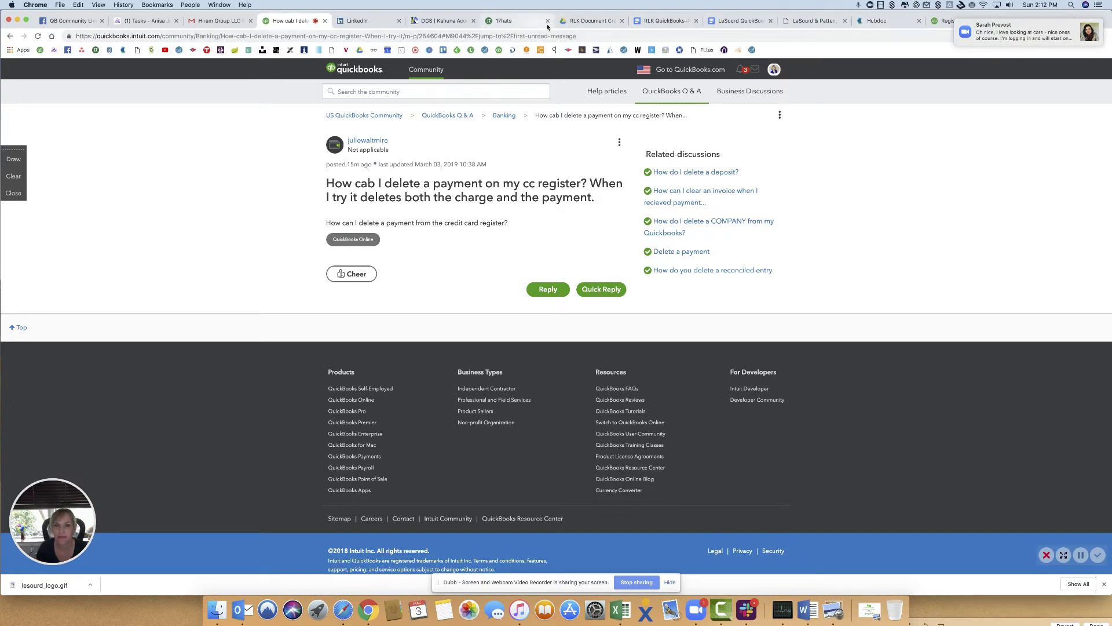
pyautogui.click(937, 21)
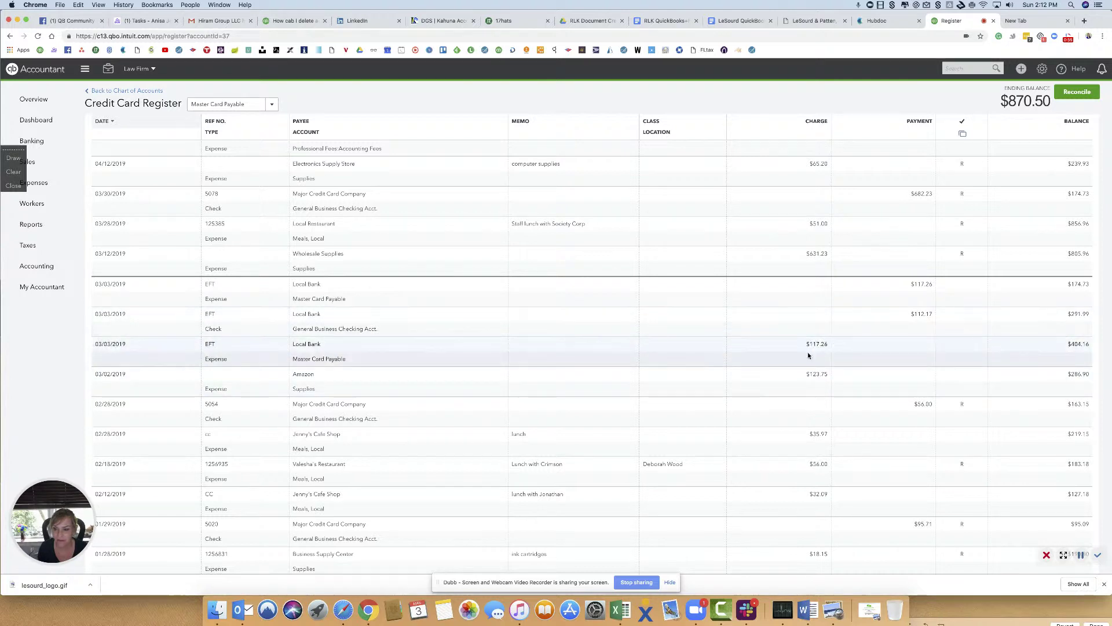
pyautogui.click(405, 290)
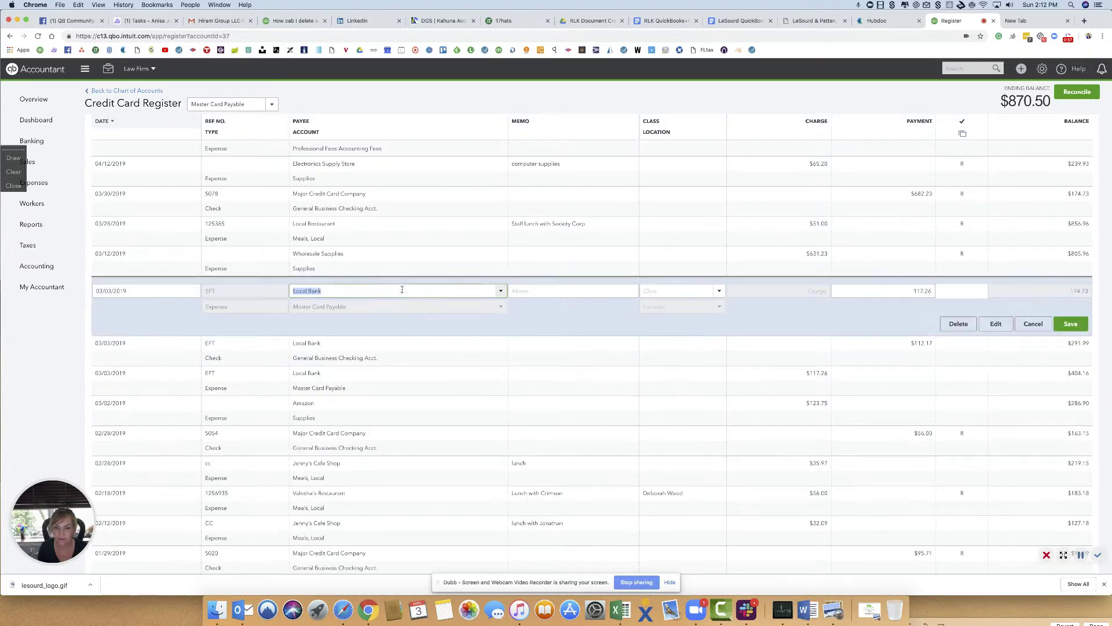
# Step: Change the full expense form's Ref no. from EFT to 1234 and save and close
pyautogui.click(990, 322)
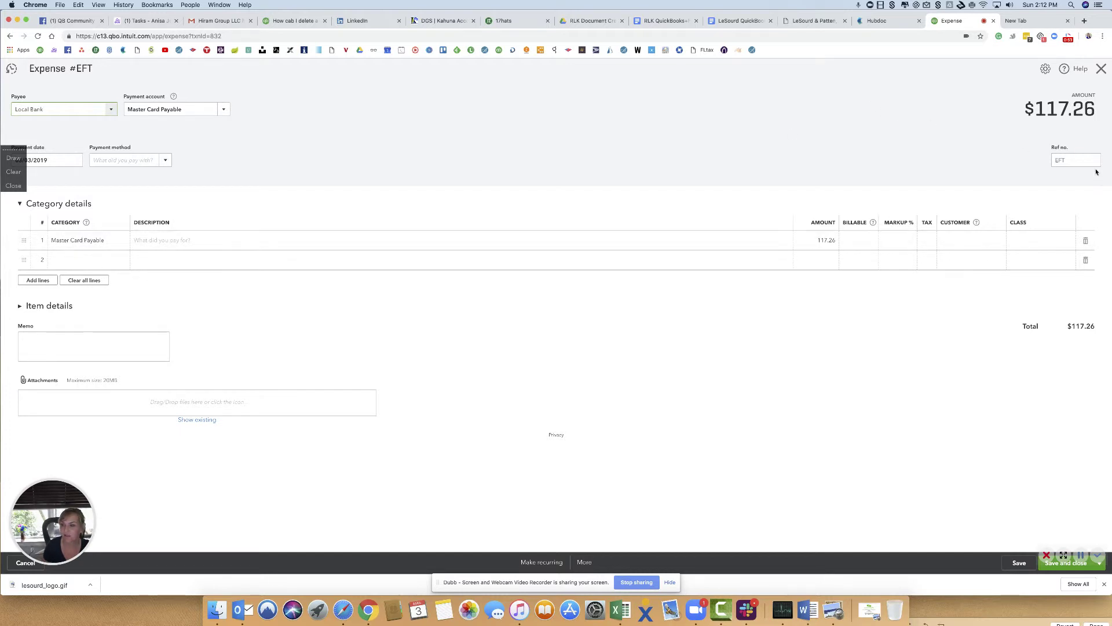
pyautogui.moveTo(1068, 159); pyautogui.dragTo(1038, 164)
pyautogui.write('123')
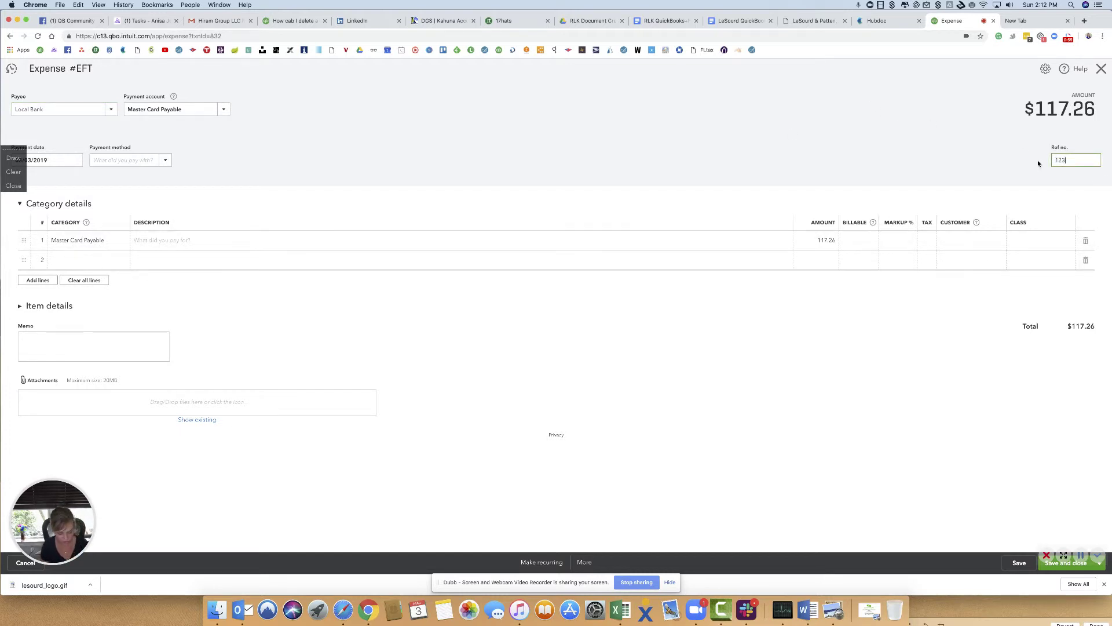
pyautogui.write('4')
pyautogui.press('Tab')
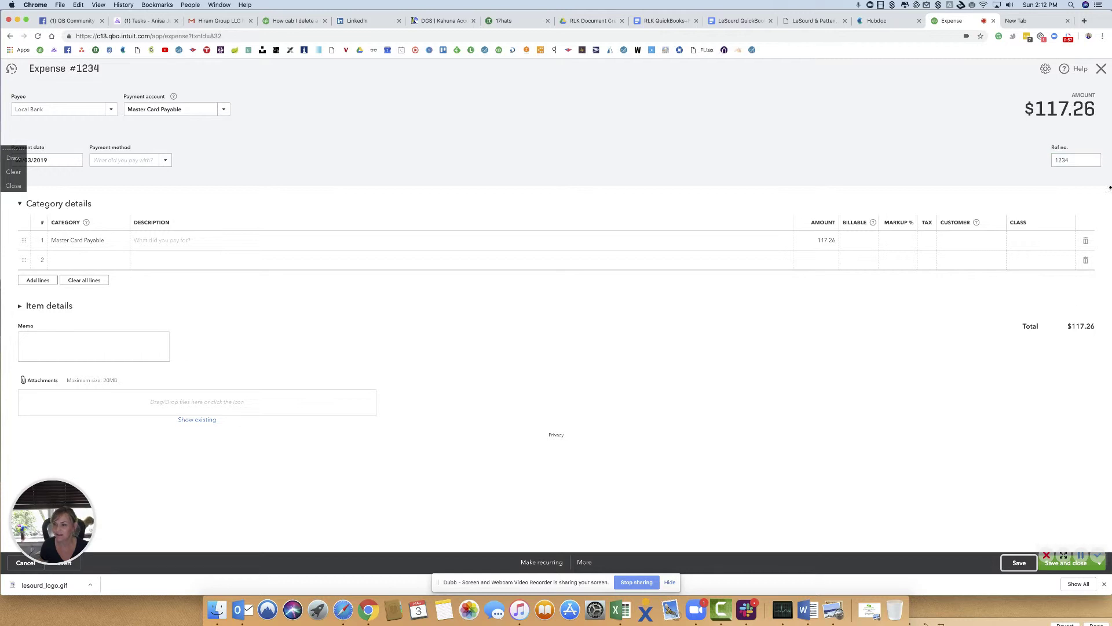
pyautogui.press('Return')
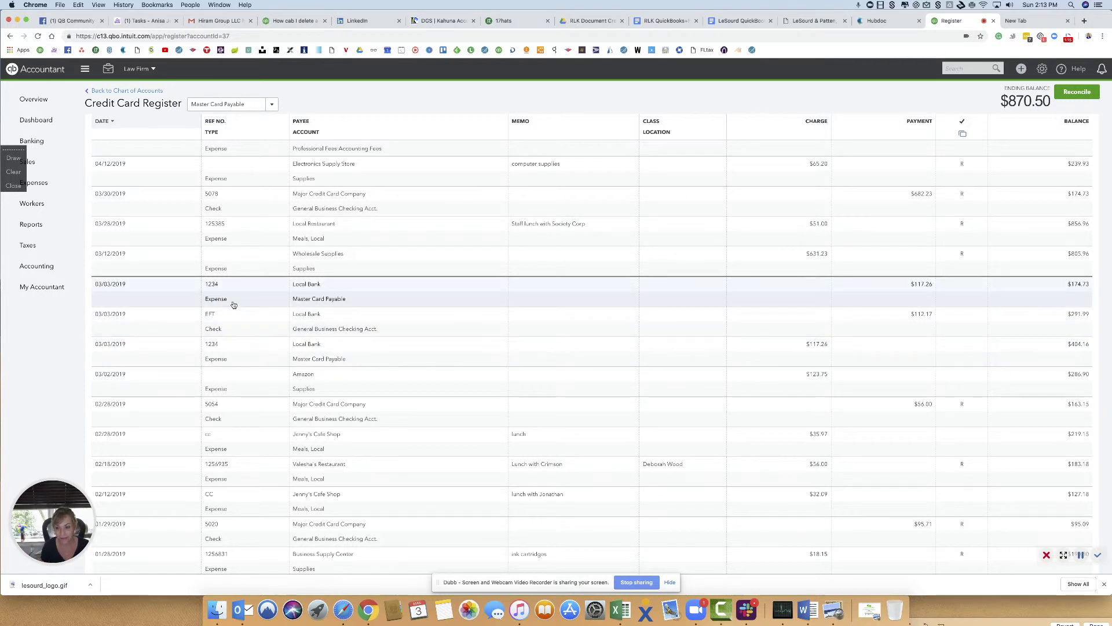
# Step: Delete the $117.26 Local Bank transaction numbered 1234, confirming with Yes
pyautogui.click(855, 289)
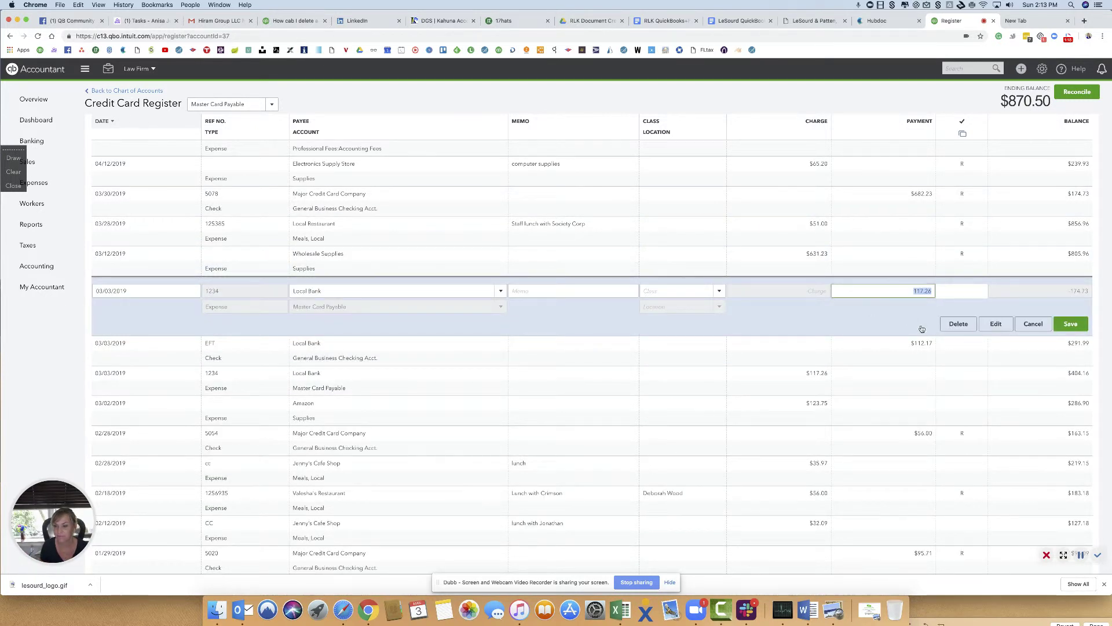
pyautogui.click(954, 325)
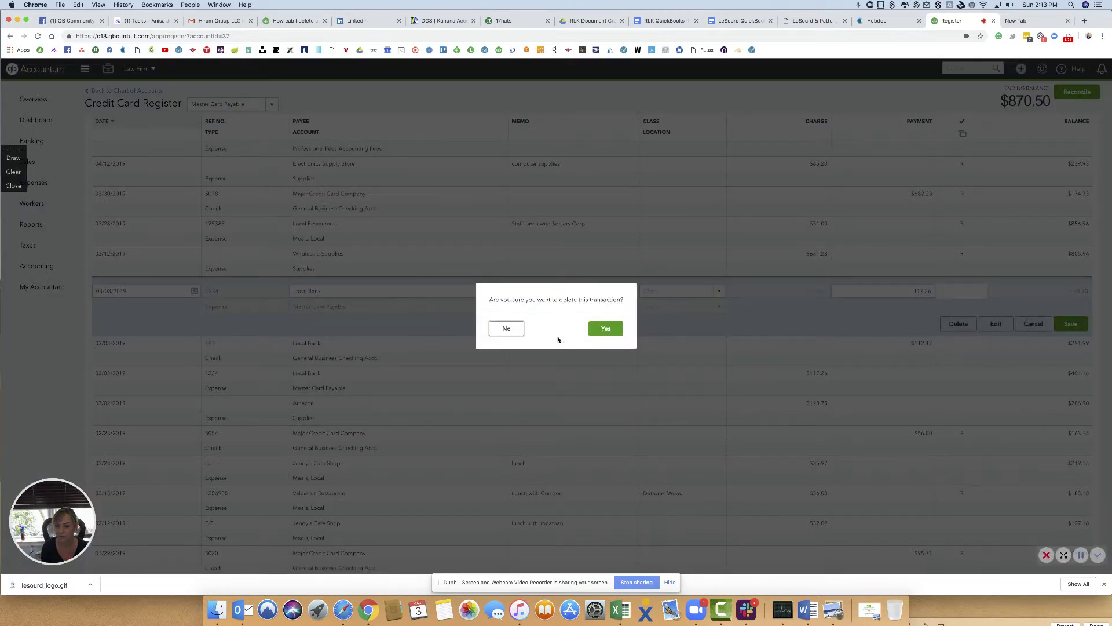
pyautogui.click(604, 327)
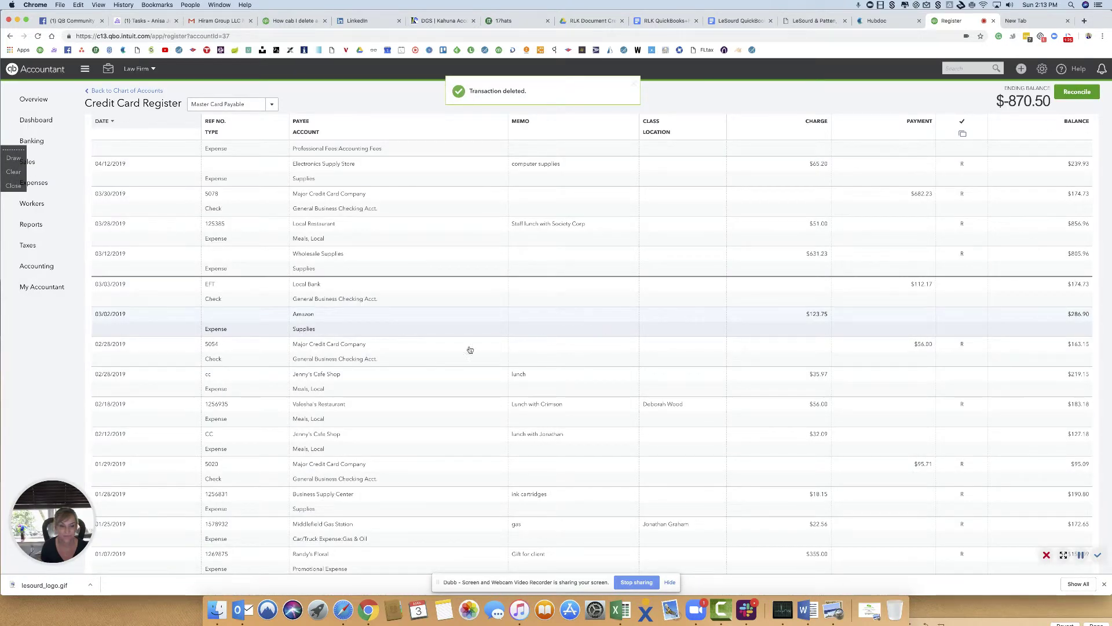
pyautogui.click(316, 301)
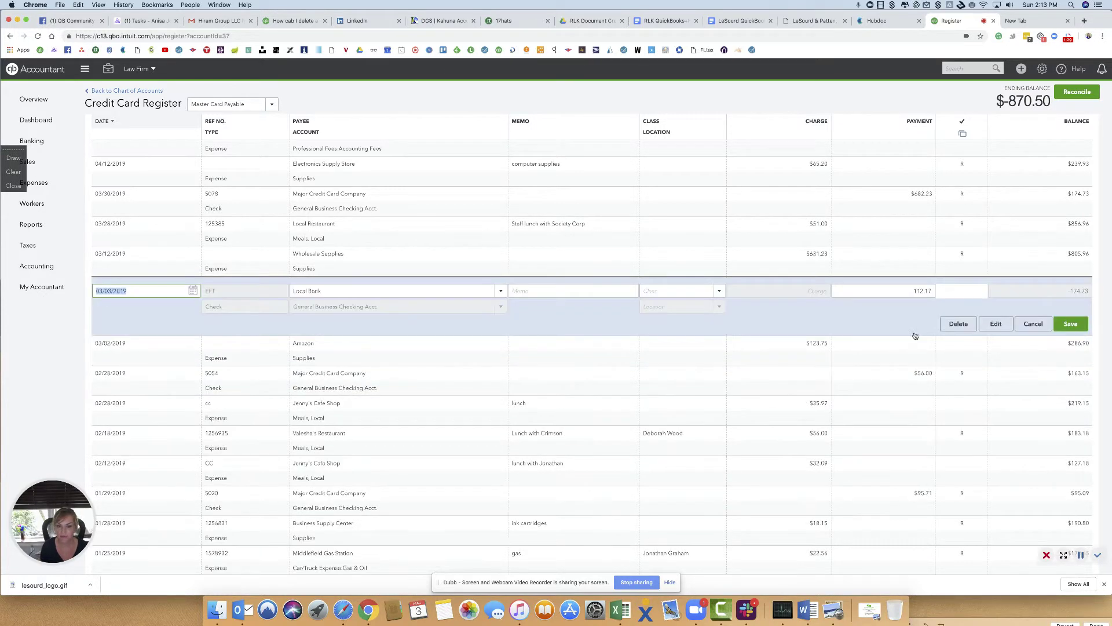
# Step: Re-save the $112.17 EFT check from General Business Checking and close the form
pyautogui.click(985, 328)
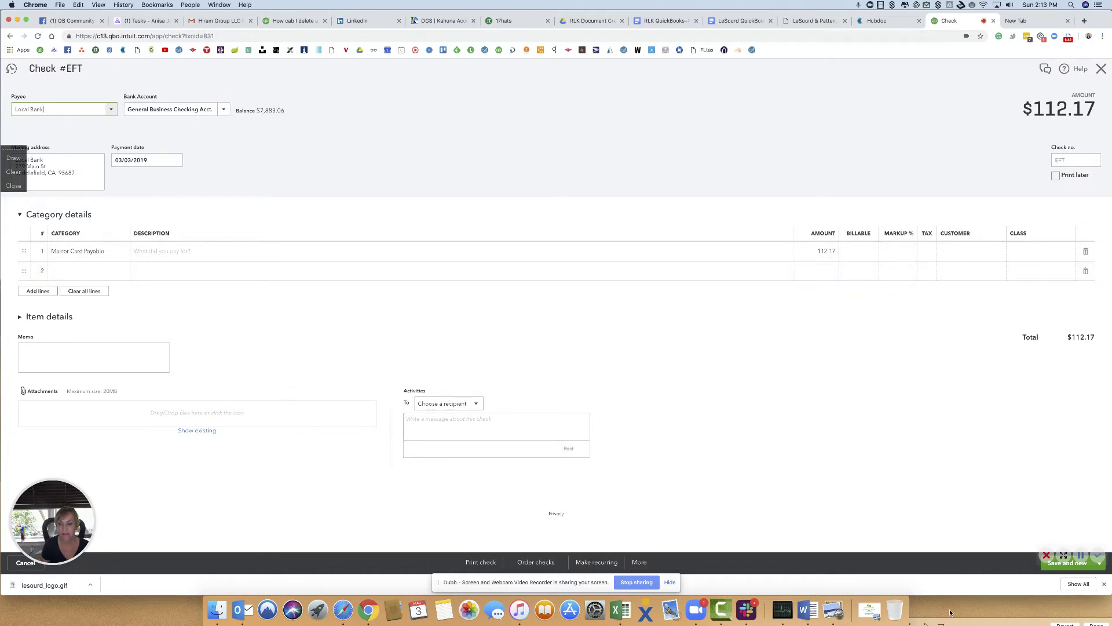
pyautogui.click(1066, 563)
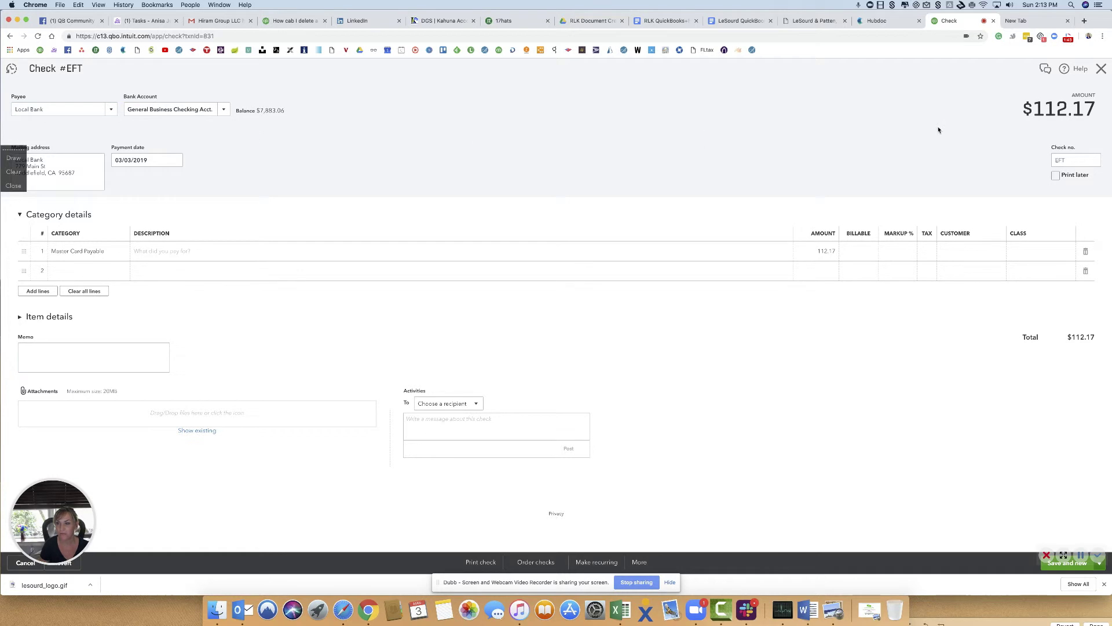
pyautogui.click(1101, 69)
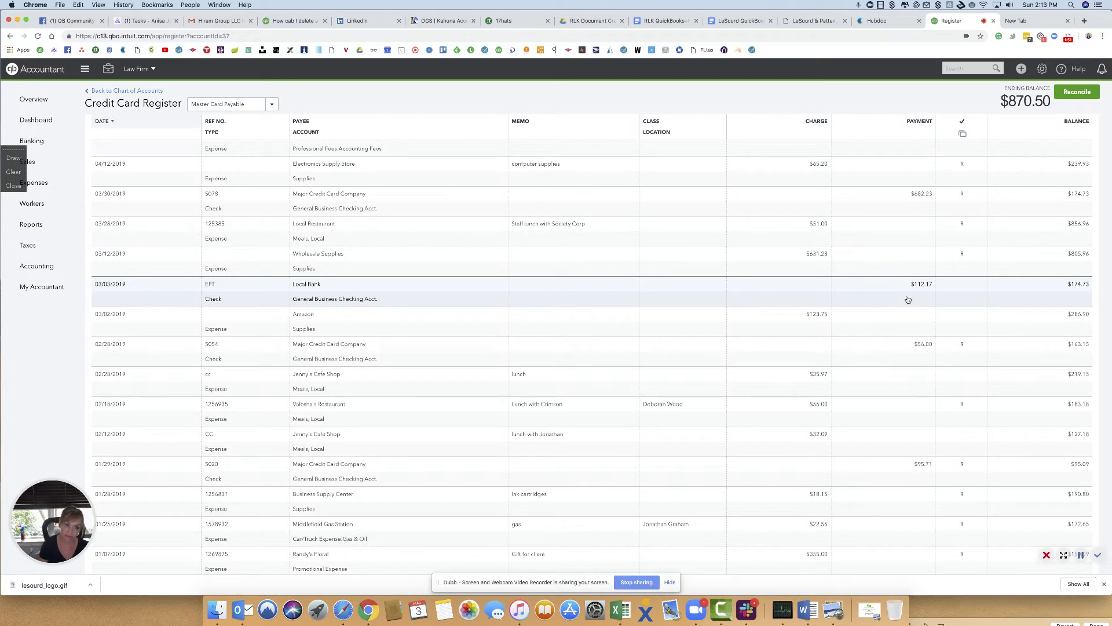
# Step: Switch to the General Business Checking Acct. register and load more of its transactions
pyautogui.click(272, 106)
pyautogui.scroll(8, 254, 147)
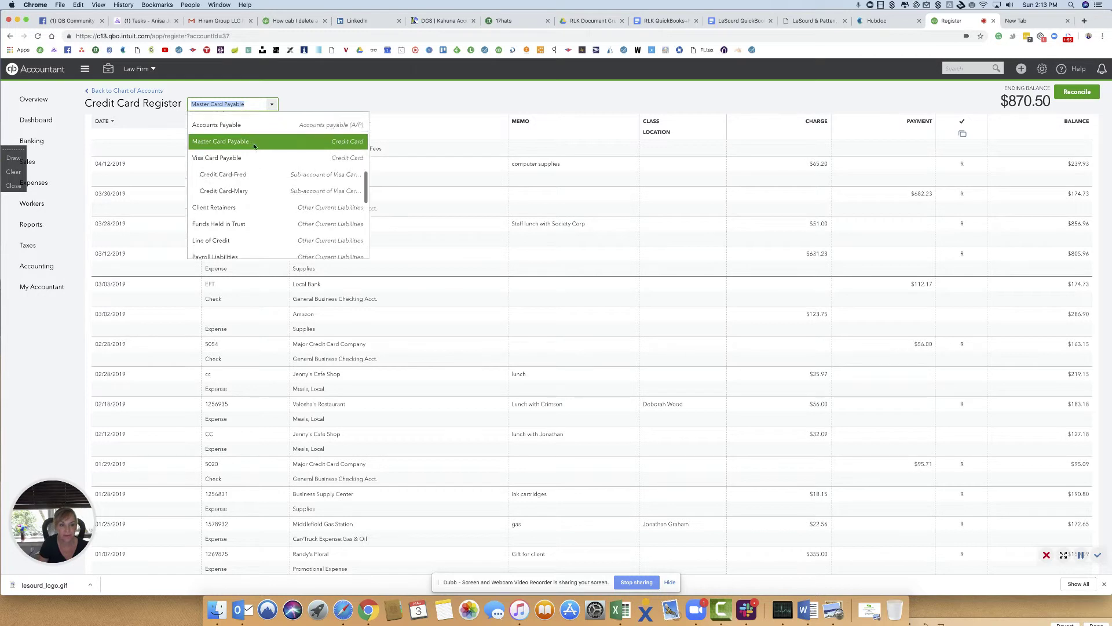
pyautogui.click(253, 121)
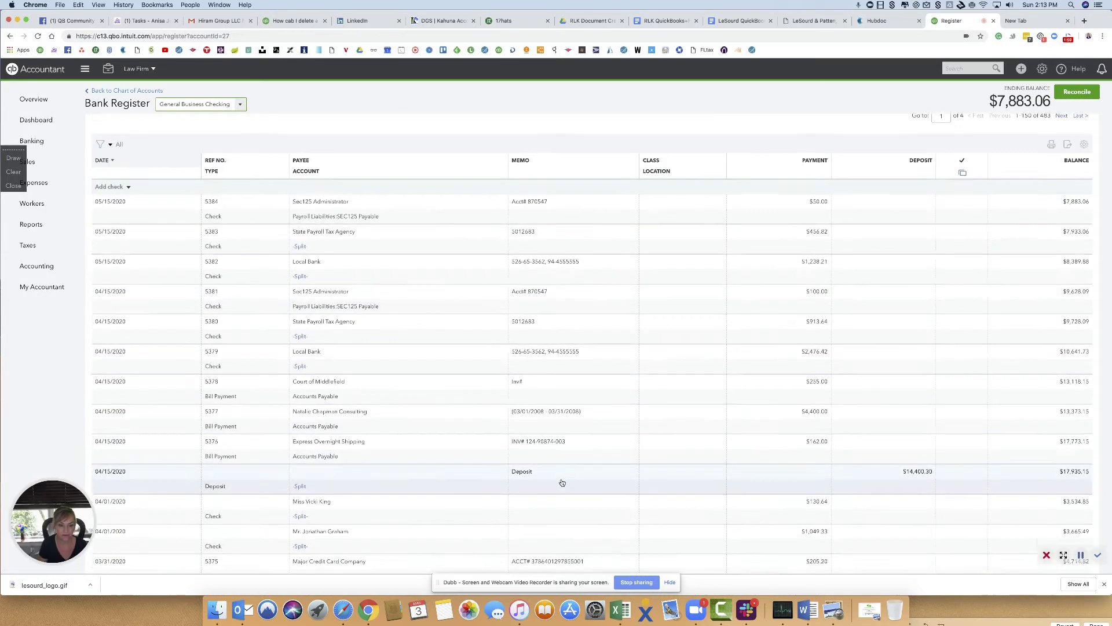
pyautogui.scroll(-15, 561, 483)
pyautogui.scroll(-15, 562, 482)
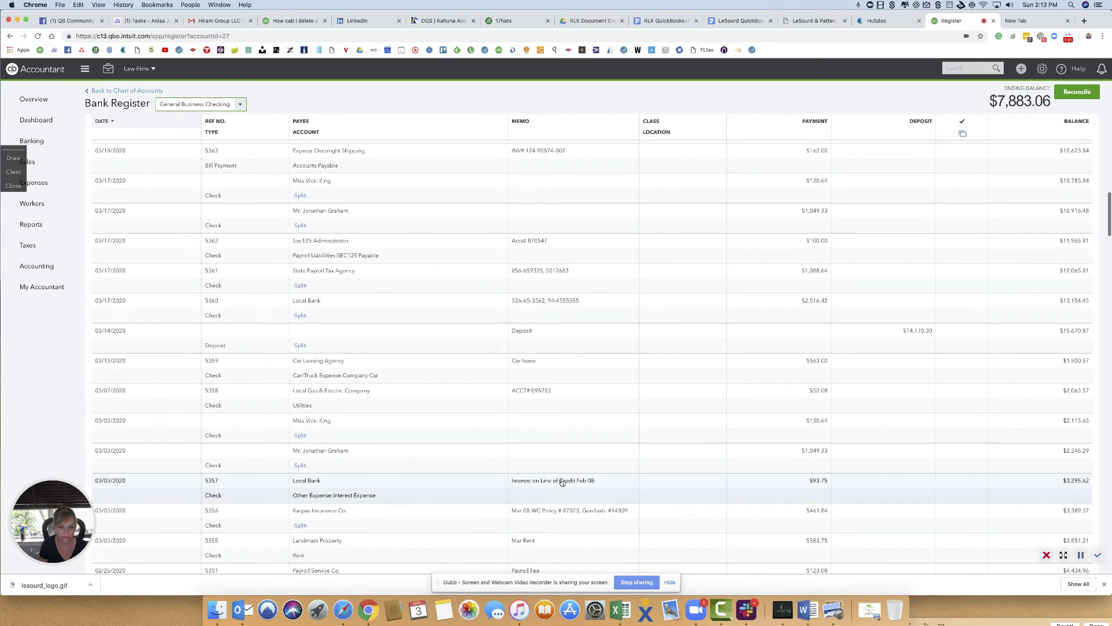
pyautogui.scroll(-15, 562, 483)
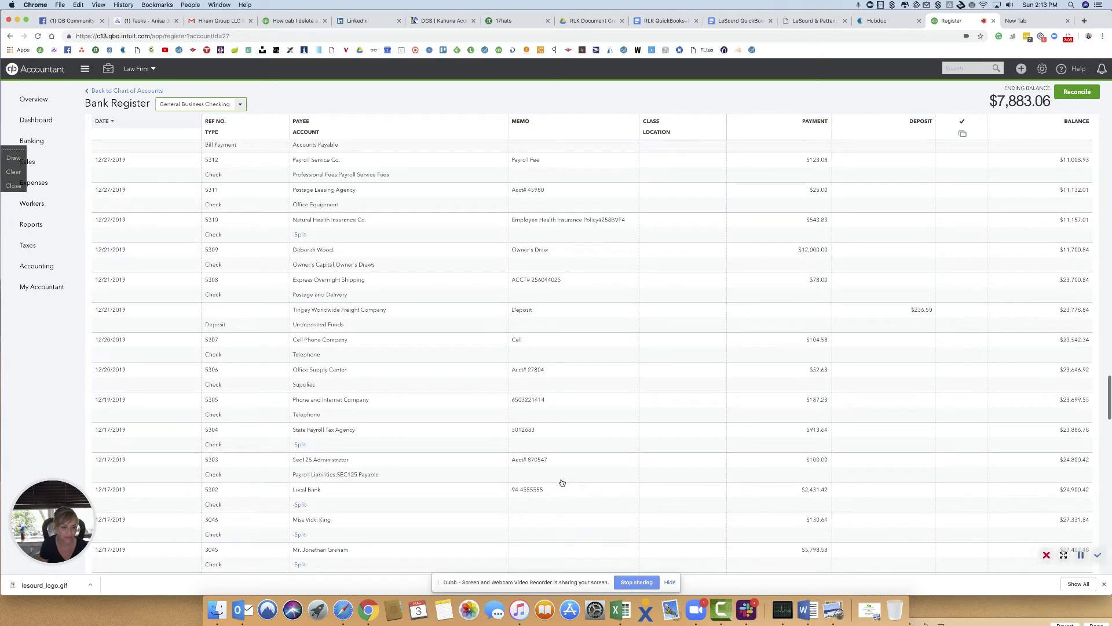
pyautogui.scroll(-3, 562, 482)
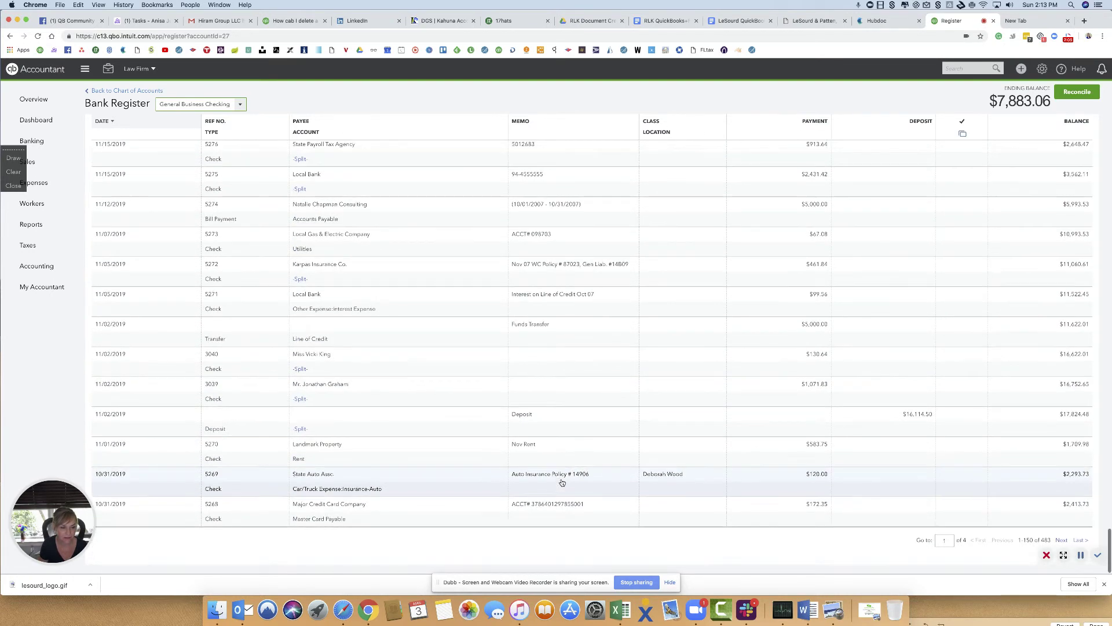
pyautogui.click(1063, 540)
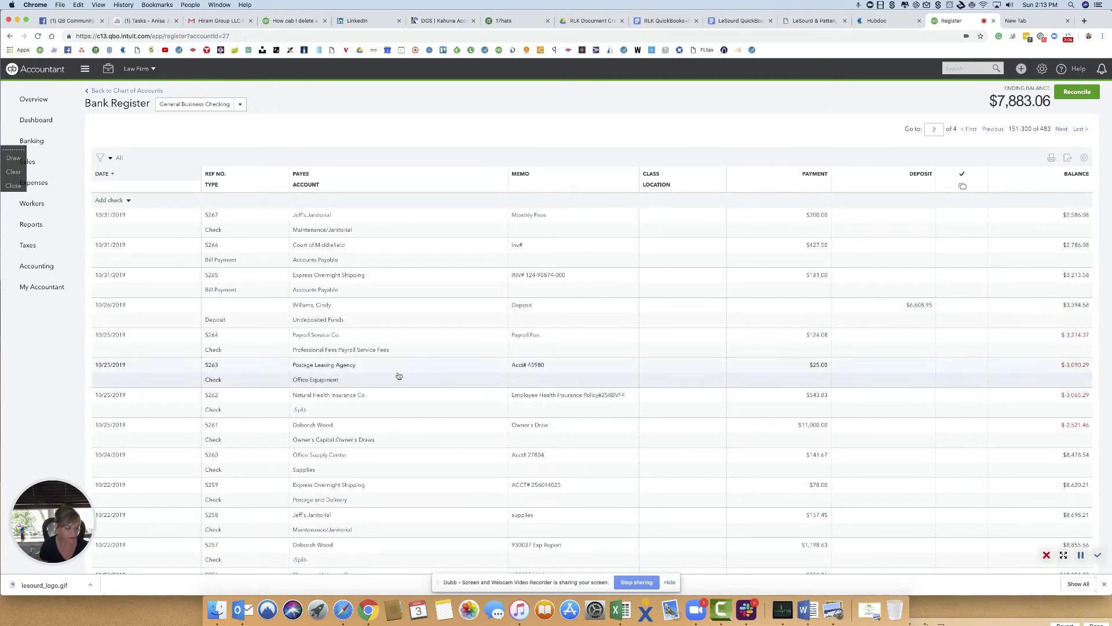
pyautogui.scroll(-3, 261, 435)
pyautogui.scroll(-15, 262, 435)
pyautogui.scroll(18, 262, 435)
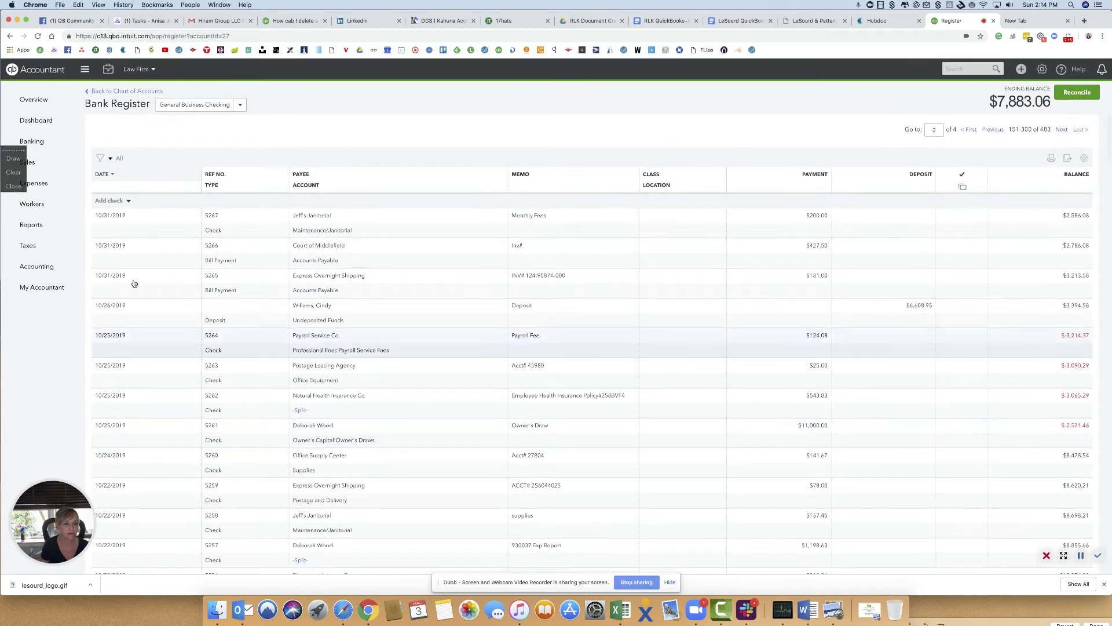
# Step: Filter the checking register to Date From and To 03/03/2019
pyautogui.click(101, 157)
pyautogui.click(177, 247)
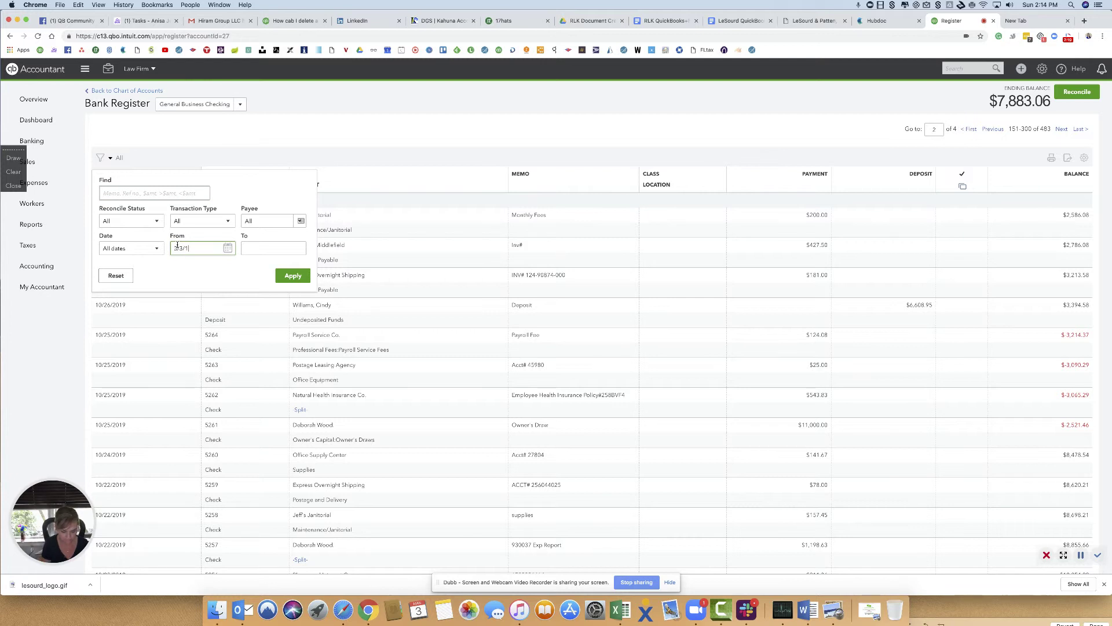
pyautogui.press('Tab')
pyautogui.write('3')
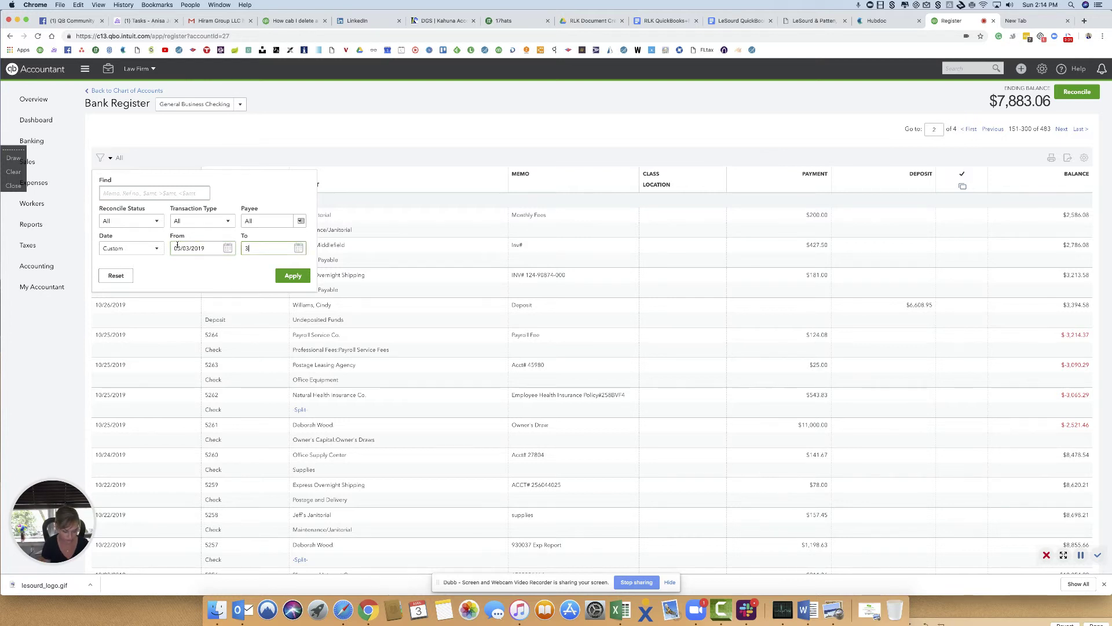
pyautogui.write('/03/20')
pyautogui.write('19')
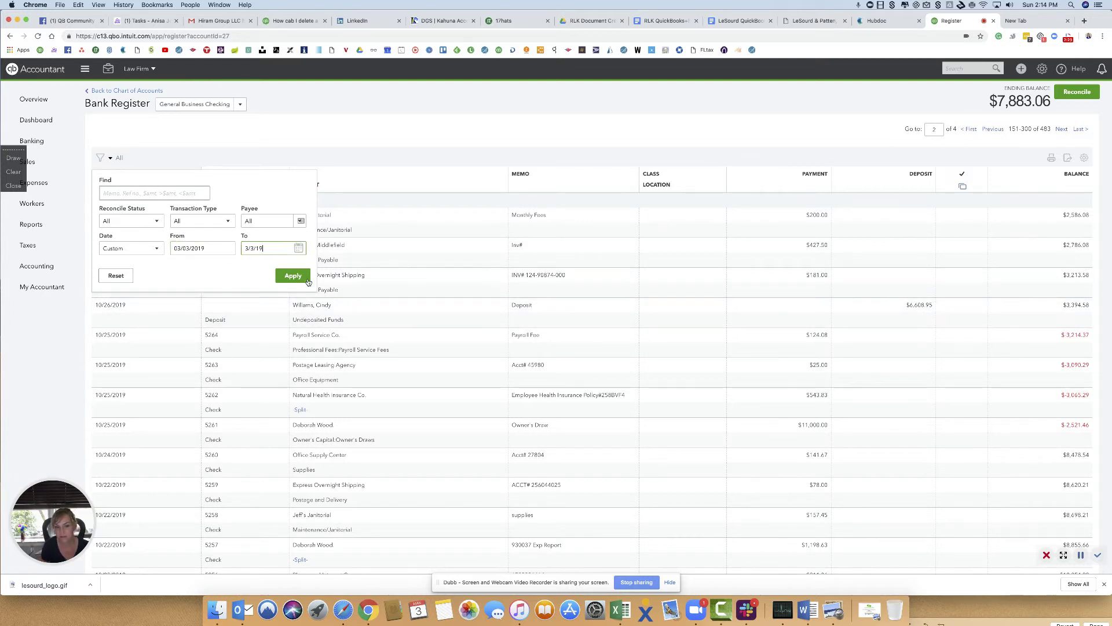
pyautogui.click(299, 276)
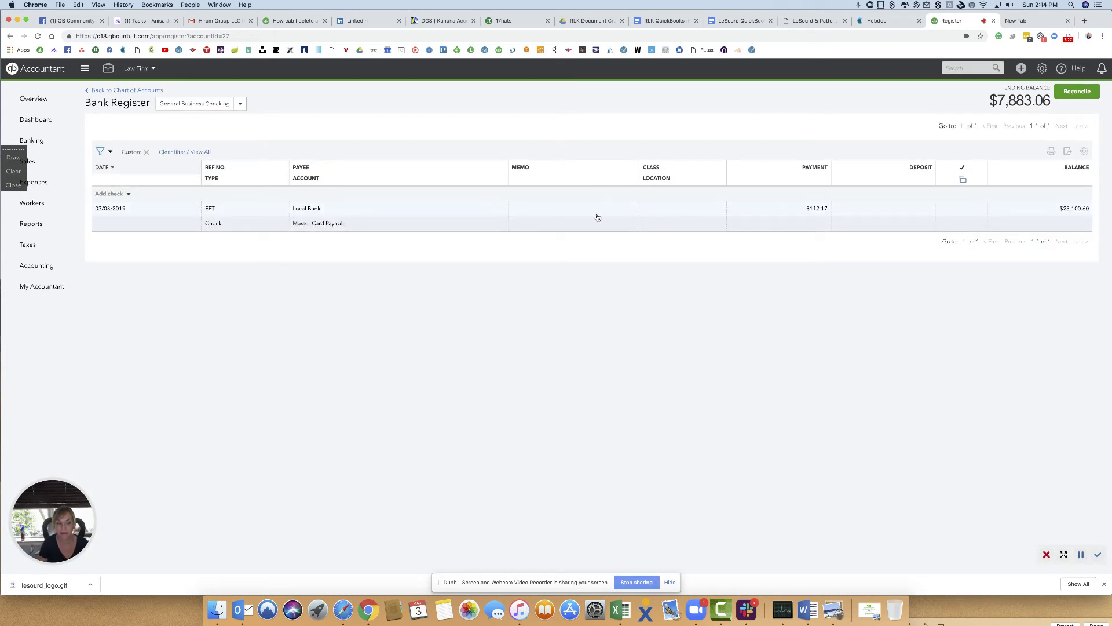
pyautogui.click(241, 107)
# Step: Switch back to the Master Card Payable register and scroll to the 03/03/2019 $112.17 EFT row
pyautogui.click(240, 105)
pyautogui.scroll(-6, 224, 186)
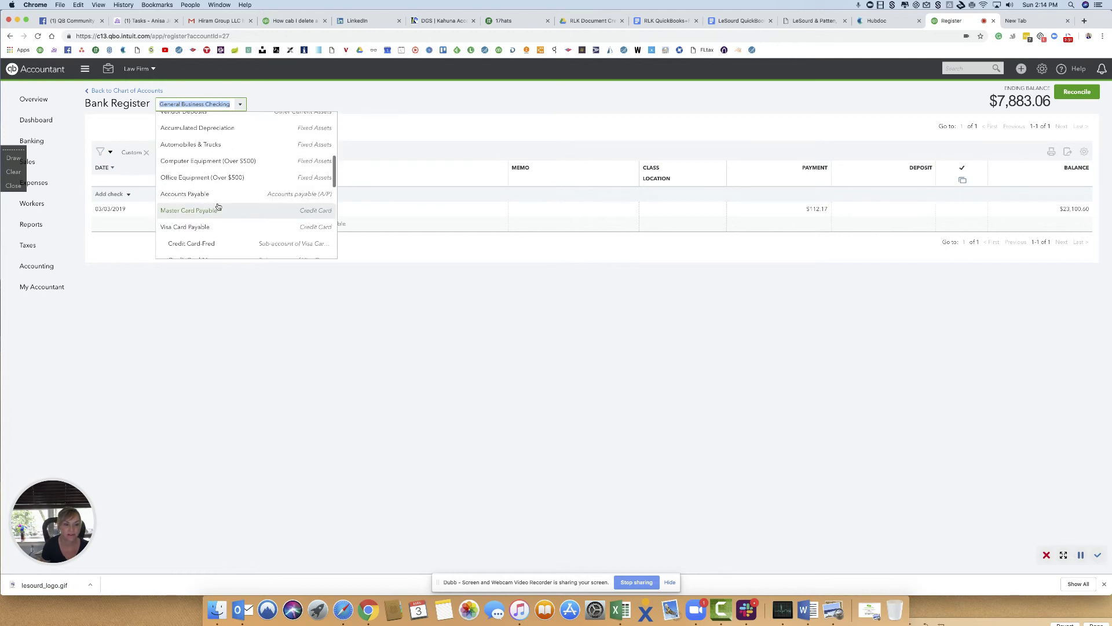
pyautogui.click(218, 211)
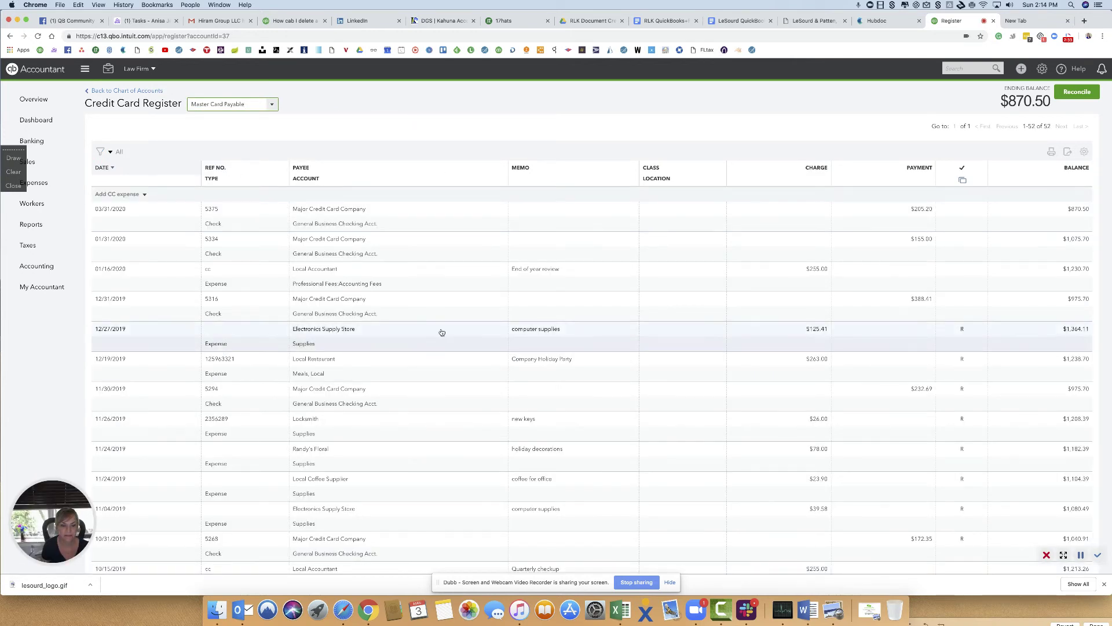
pyautogui.scroll(-10, 442, 331)
pyautogui.scroll(-10, 442, 332)
pyautogui.scroll(-1, 442, 332)
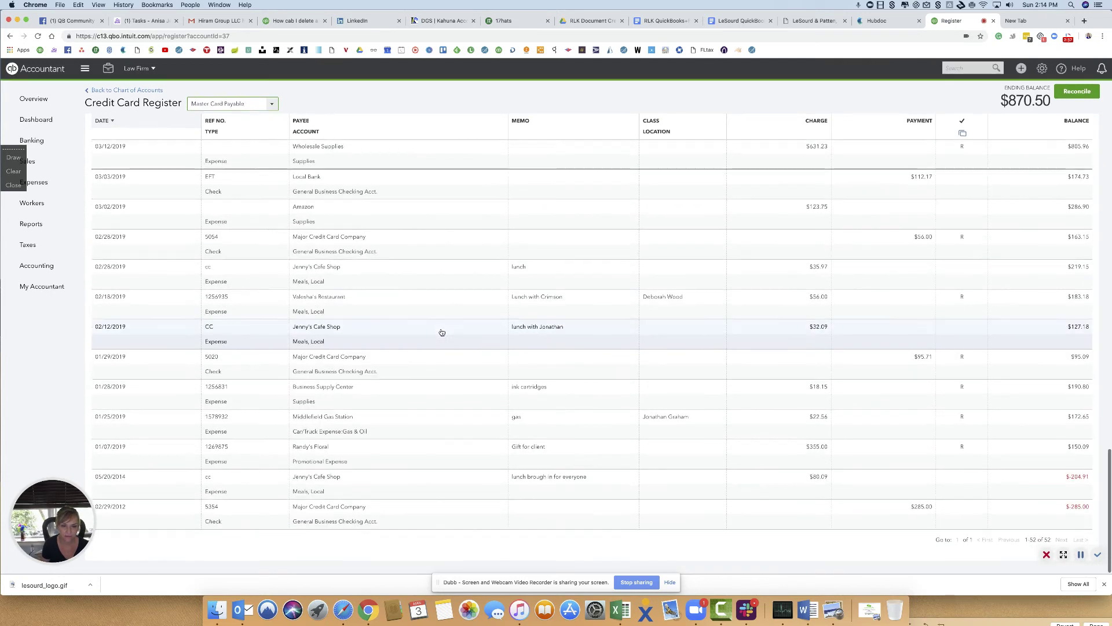